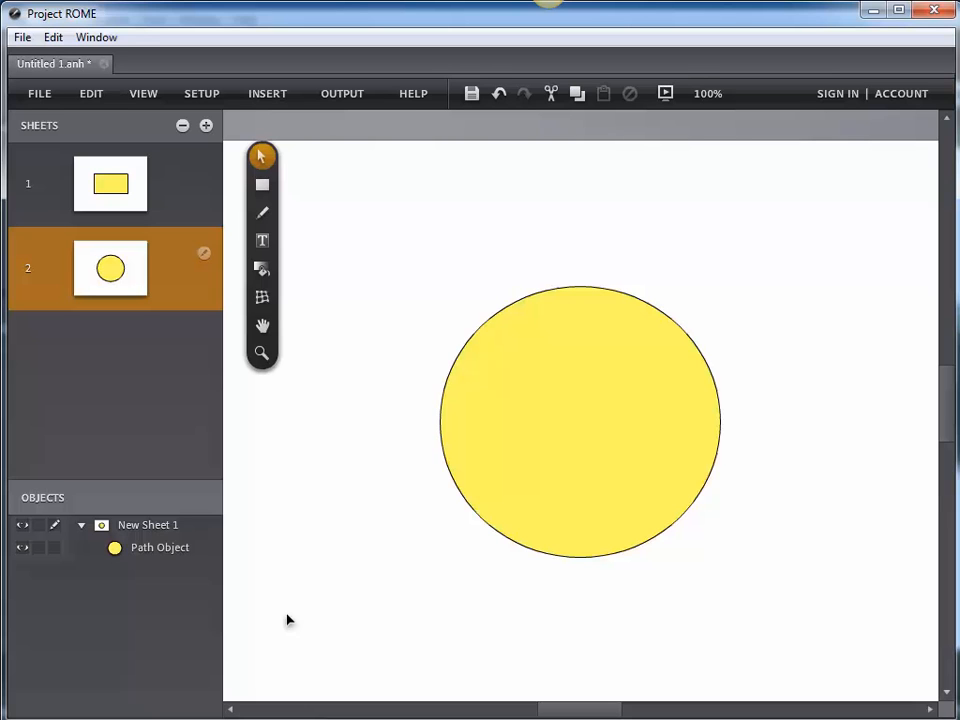
Open sheet 1 and toggle the display of Sheets & Objects
left_click(156, 182)
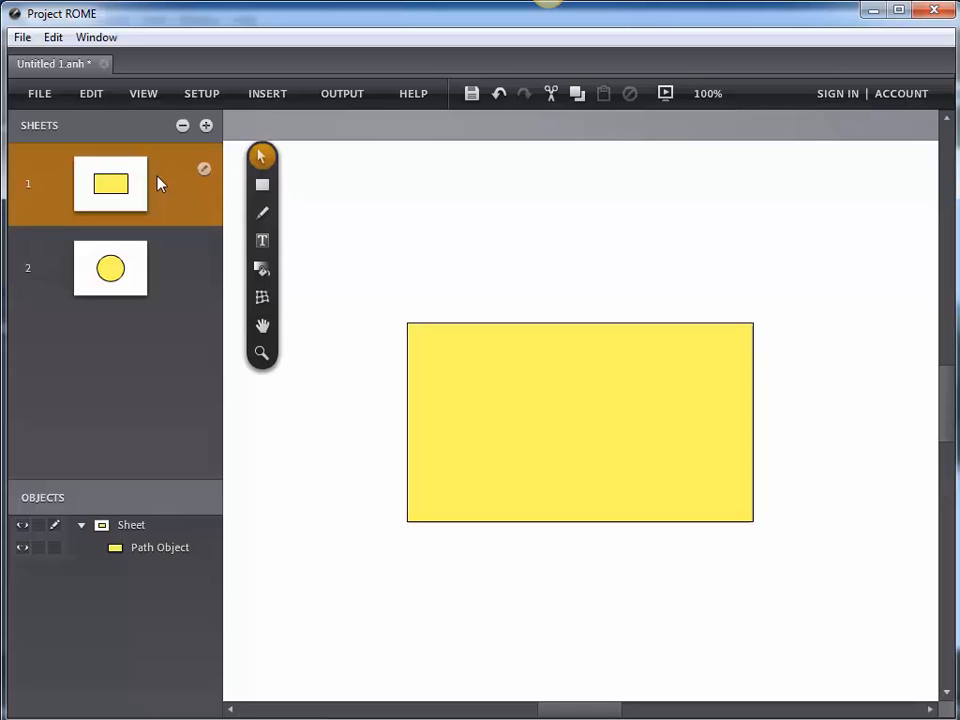
left_click(146, 95)
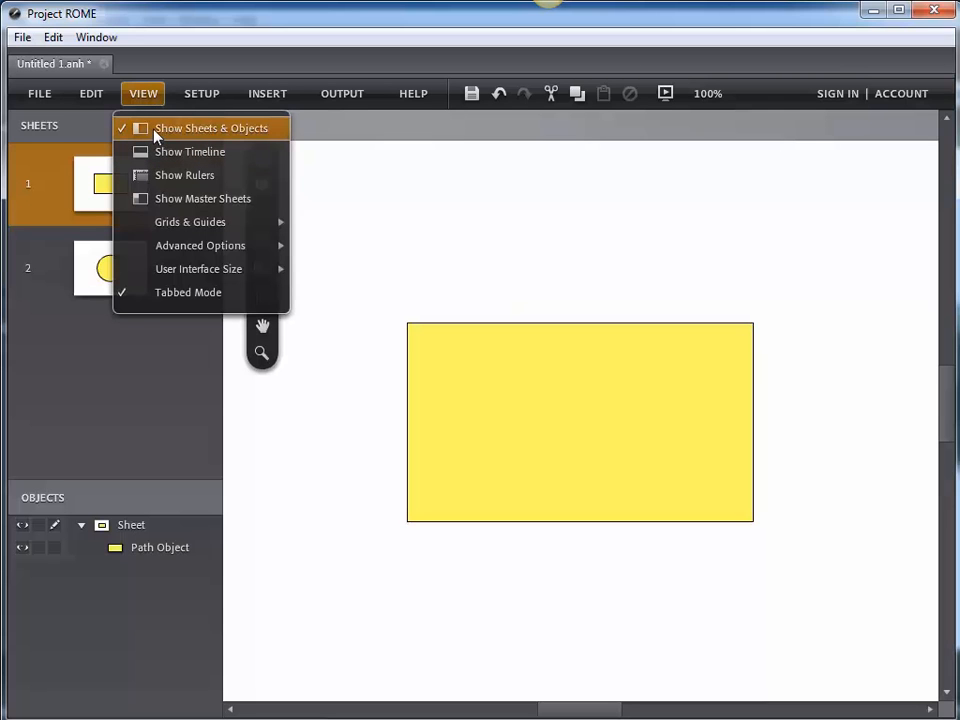
left_click(172, 133)
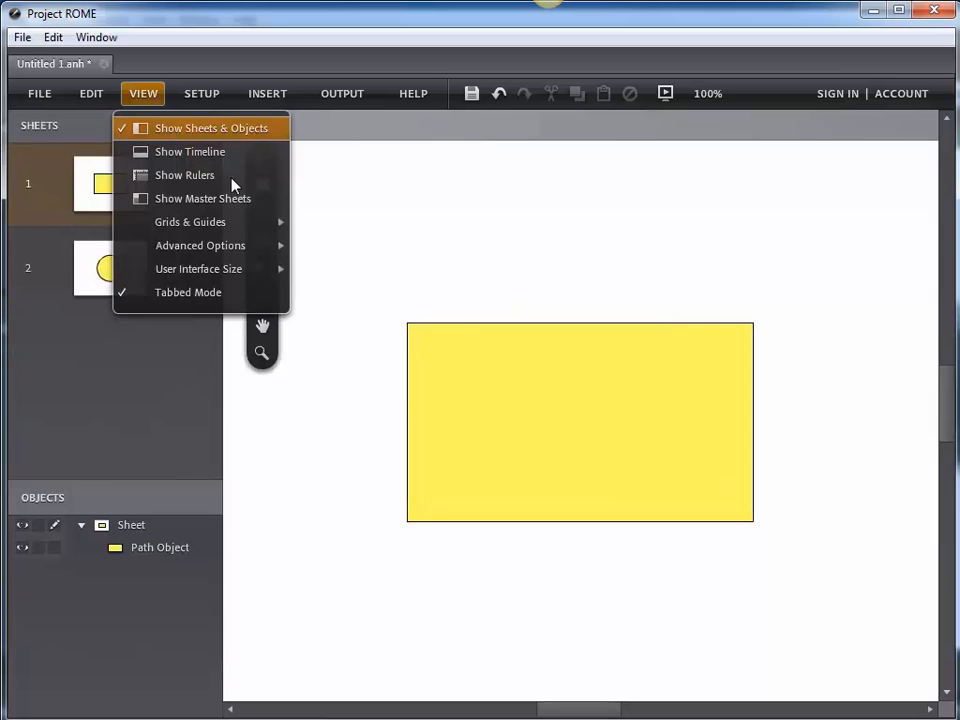
Examine the name, master and transition settings of sheets 1 and 2, returning to sheet 1
left_click(205, 170)
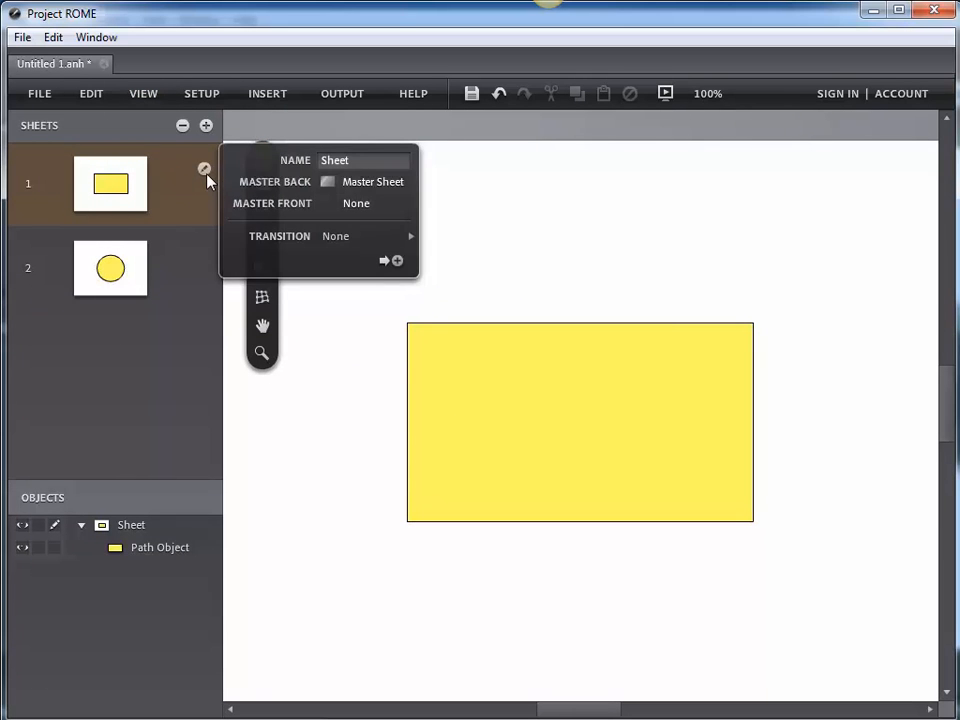
left_click(191, 200)
left_click(202, 175)
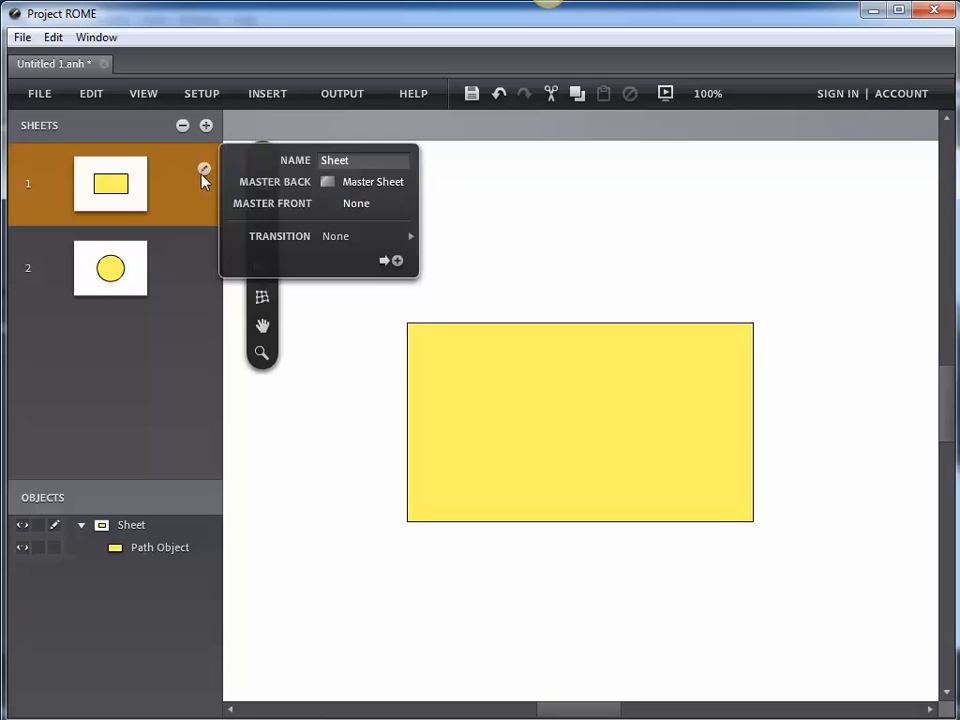
mouse_move(203, 174)
left_click(191, 279)
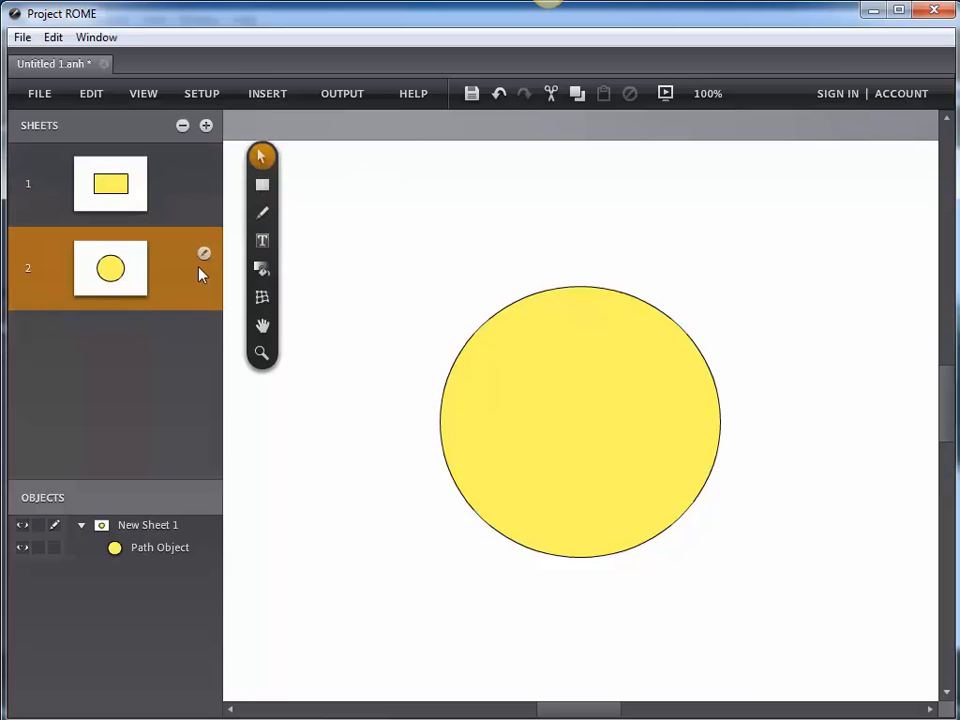
mouse_move(204, 258)
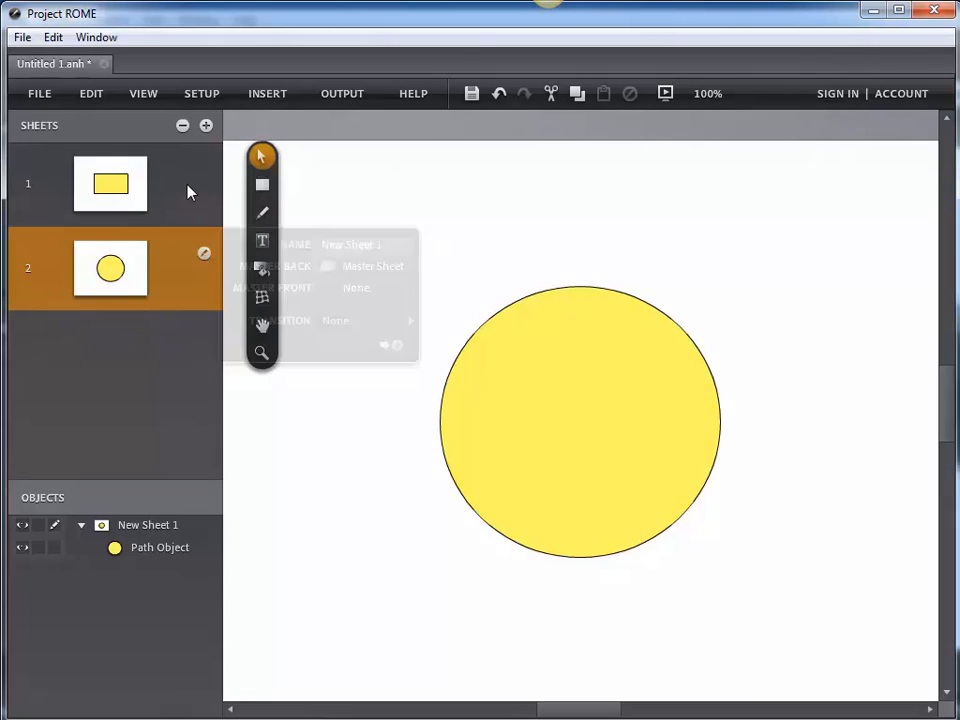
left_click(187, 186)
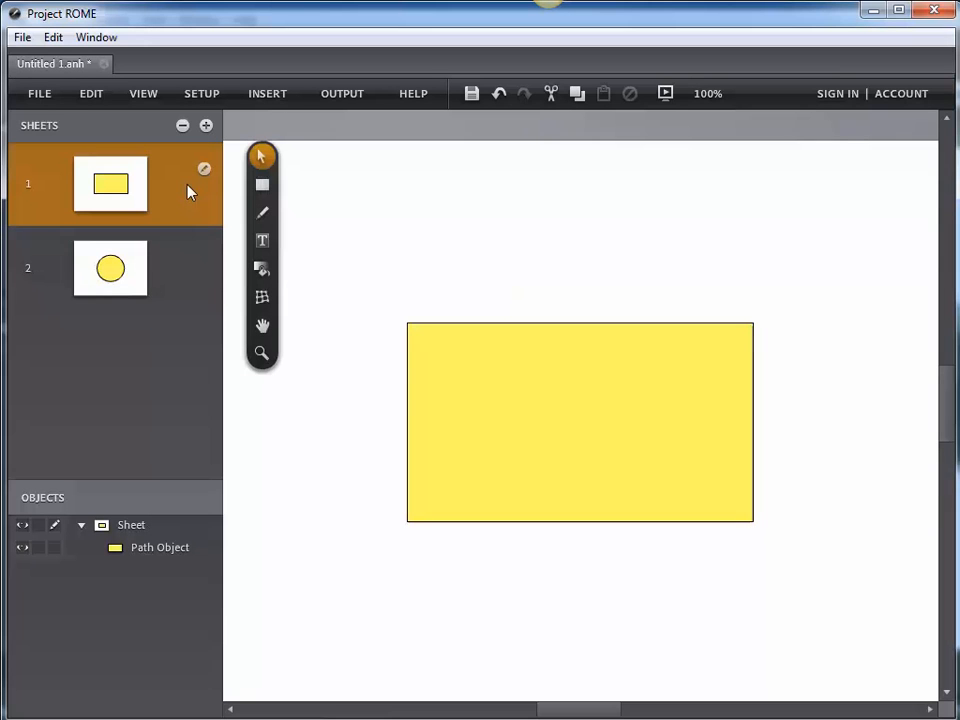
Look through the transition types available for sheet 1
left_click(205, 170)
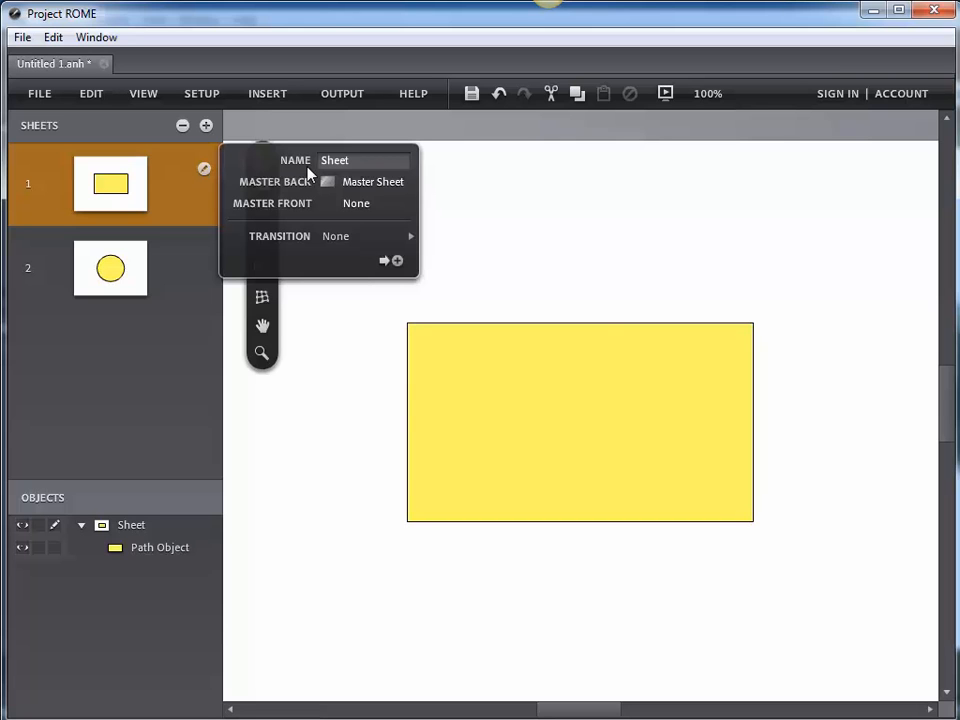
left_click(406, 240)
mouse_move(471, 239)
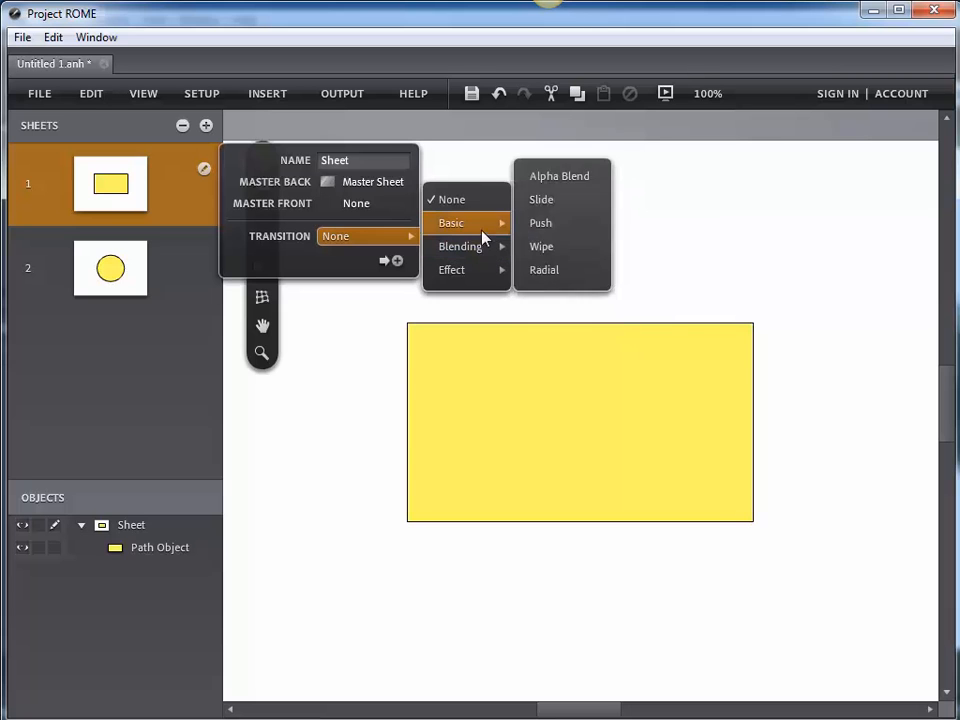
Open sheet 2 and turn on the display of master sheets
left_click(143, 272)
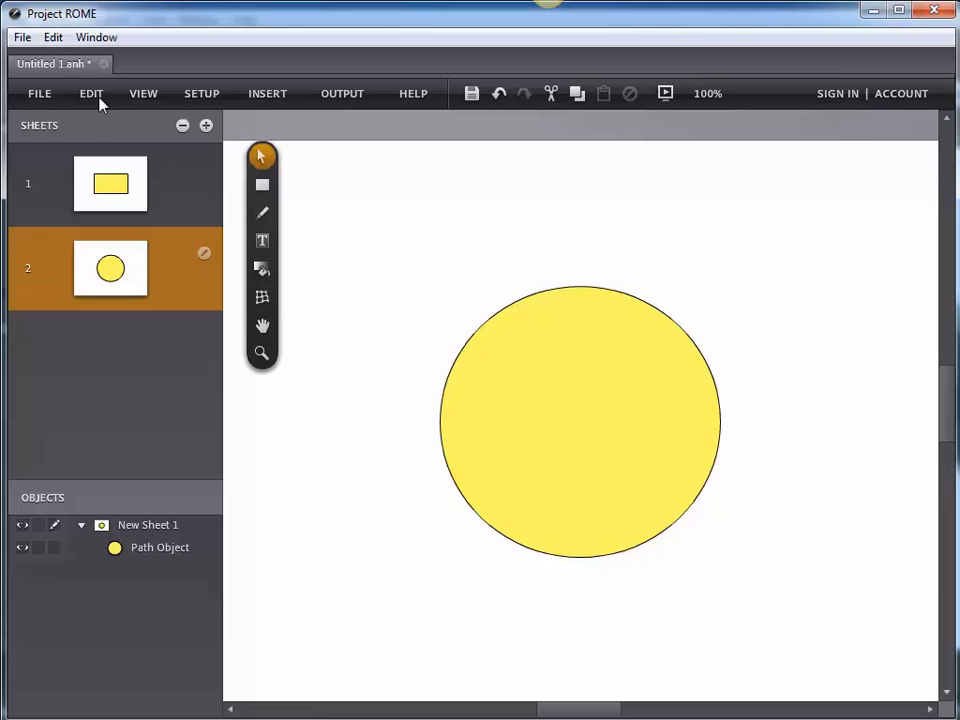
left_click(144, 93)
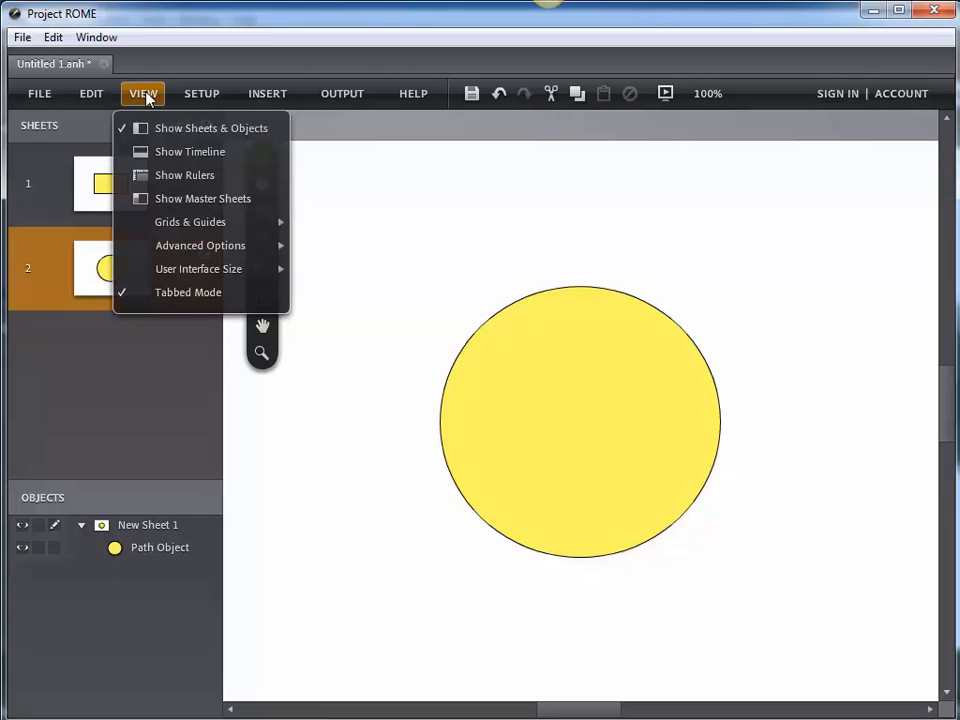
left_click(158, 199)
mouse_move(190, 222)
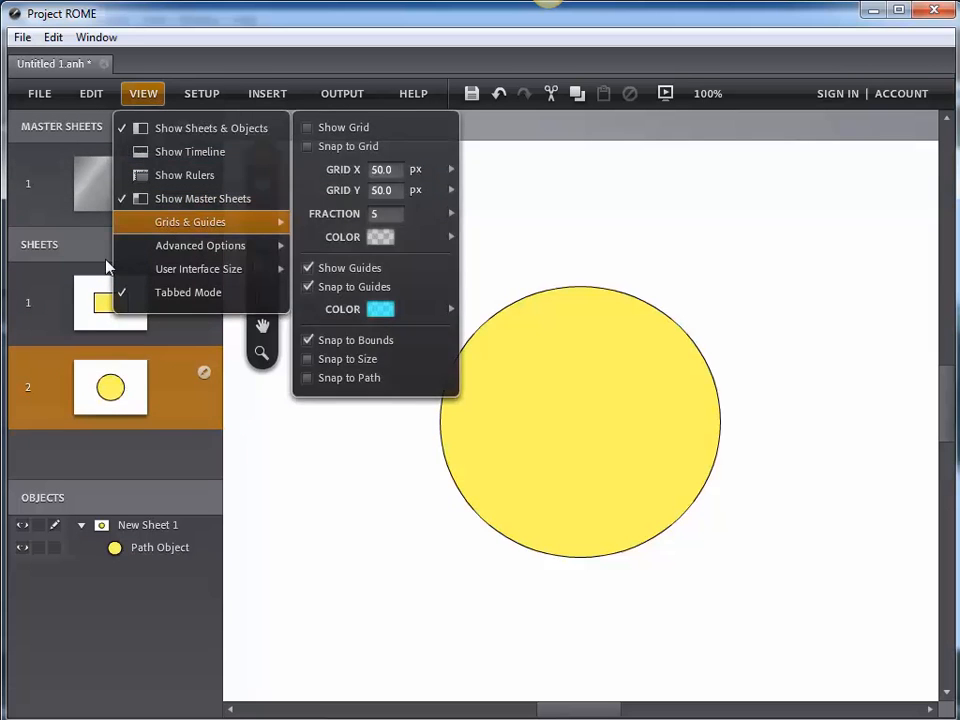
Draw a wide, thin rectangle across the top of master sheet 1 and check it on sheets 1 and 2
left_click(92, 197)
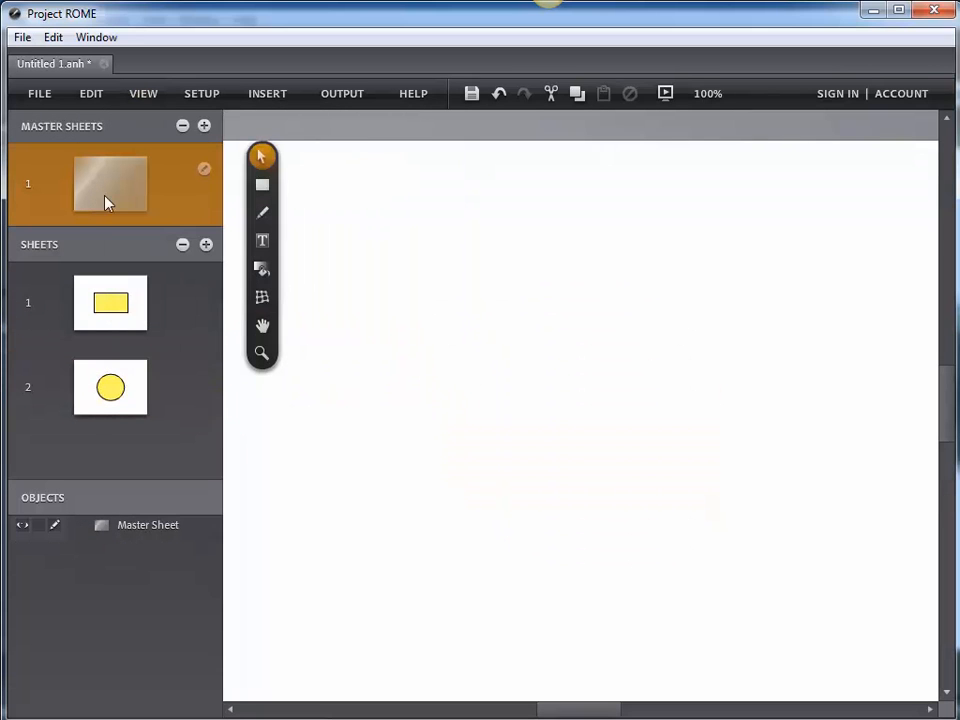
left_click(202, 171)
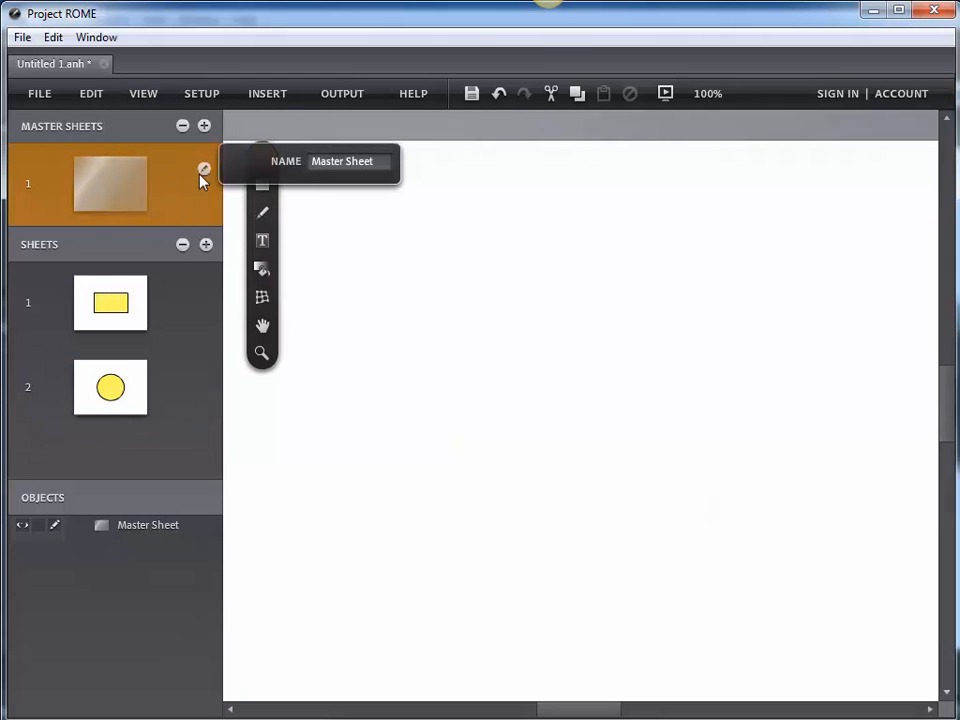
left_click(141, 220)
left_click(263, 185)
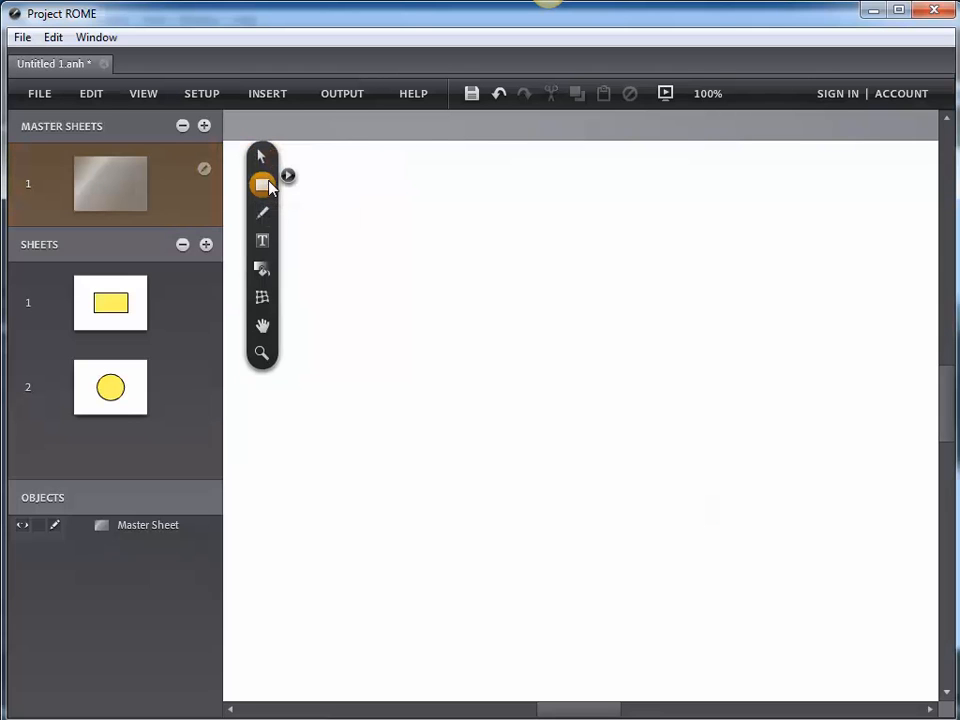
left_click(287, 175)
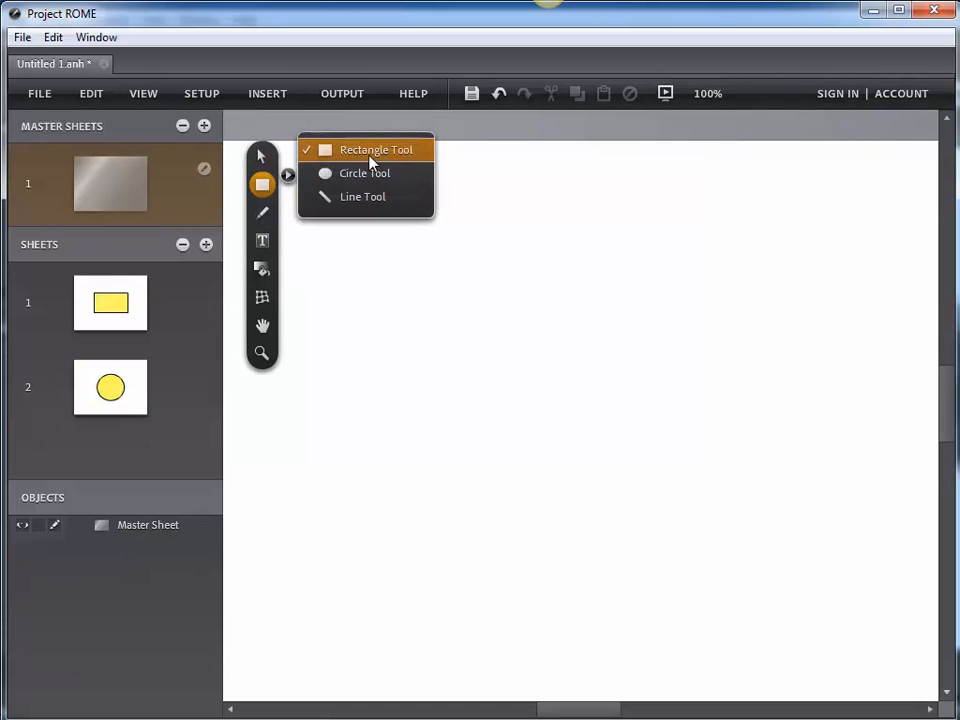
left_click(162, 165)
left_click_drag(320, 145, 867, 206)
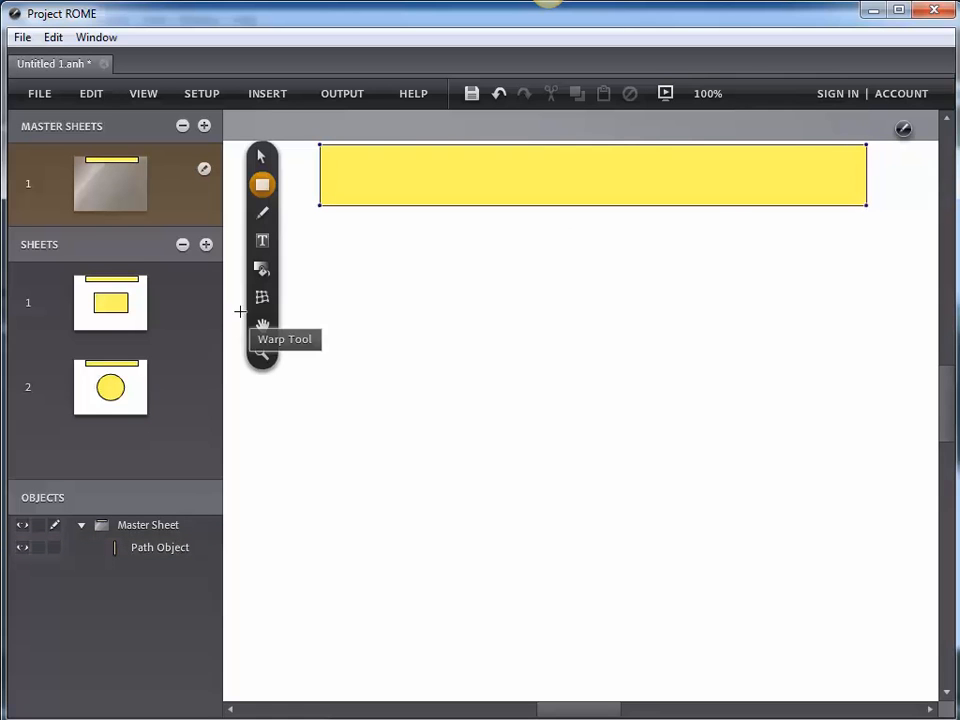
left_click(128, 316)
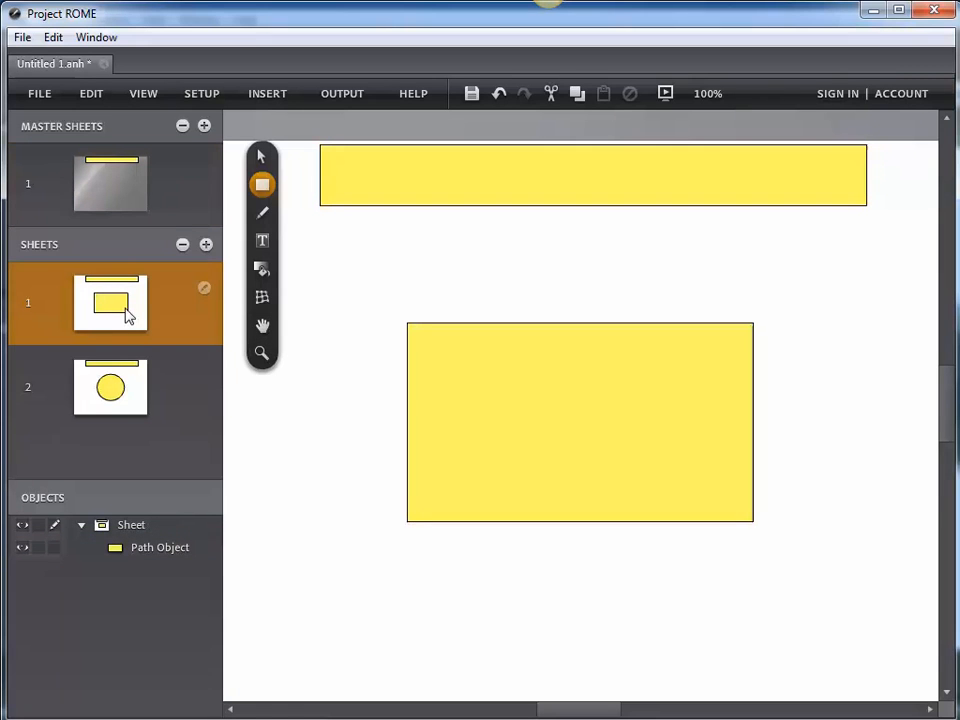
left_click(105, 403)
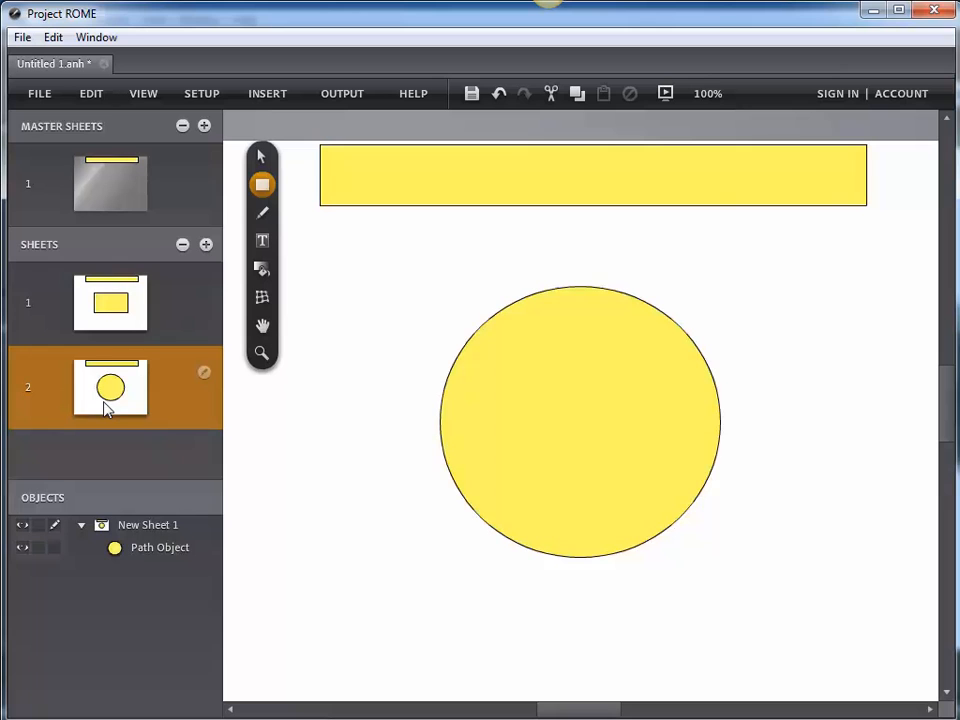
left_click(128, 313)
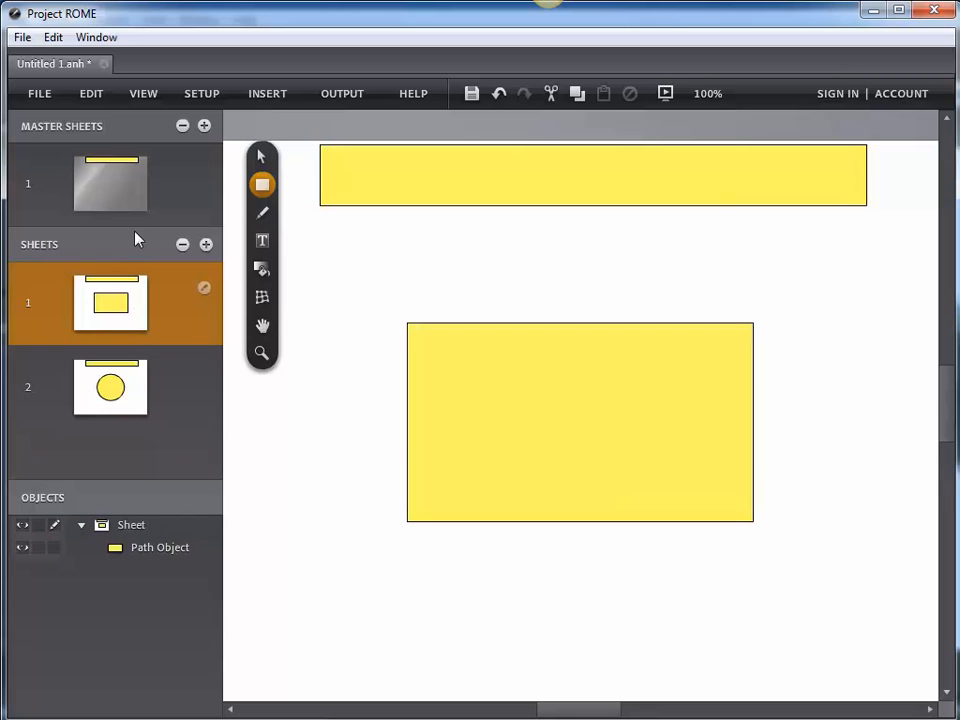
Change the fill colour of the master sheet's rectangle to bright blue and check it on sheet 2
left_click(124, 190)
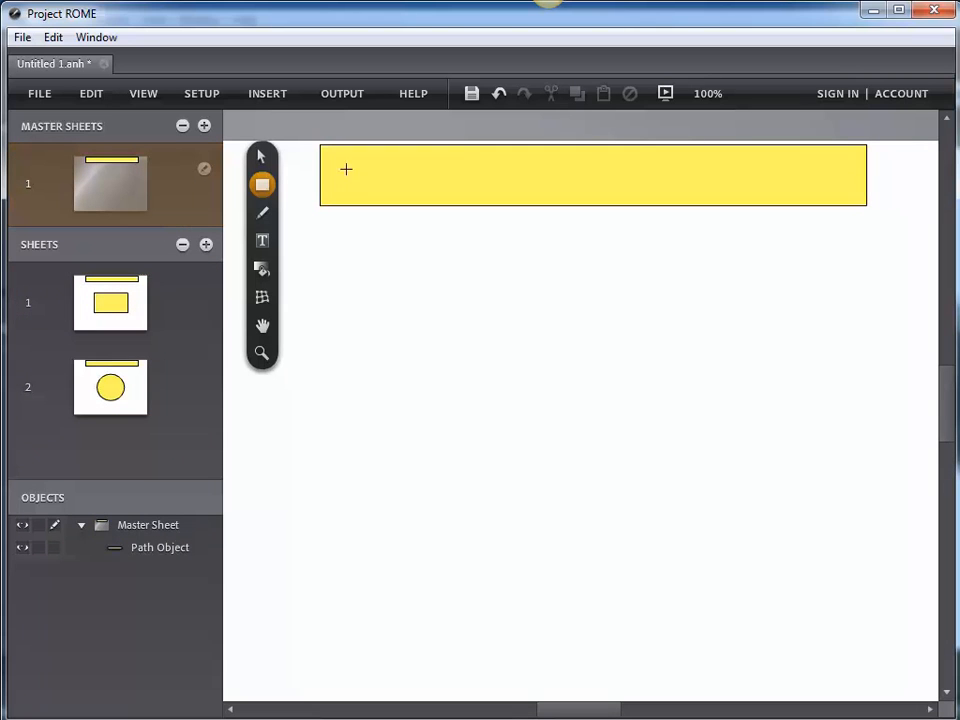
left_click(262, 156)
left_click(387, 194)
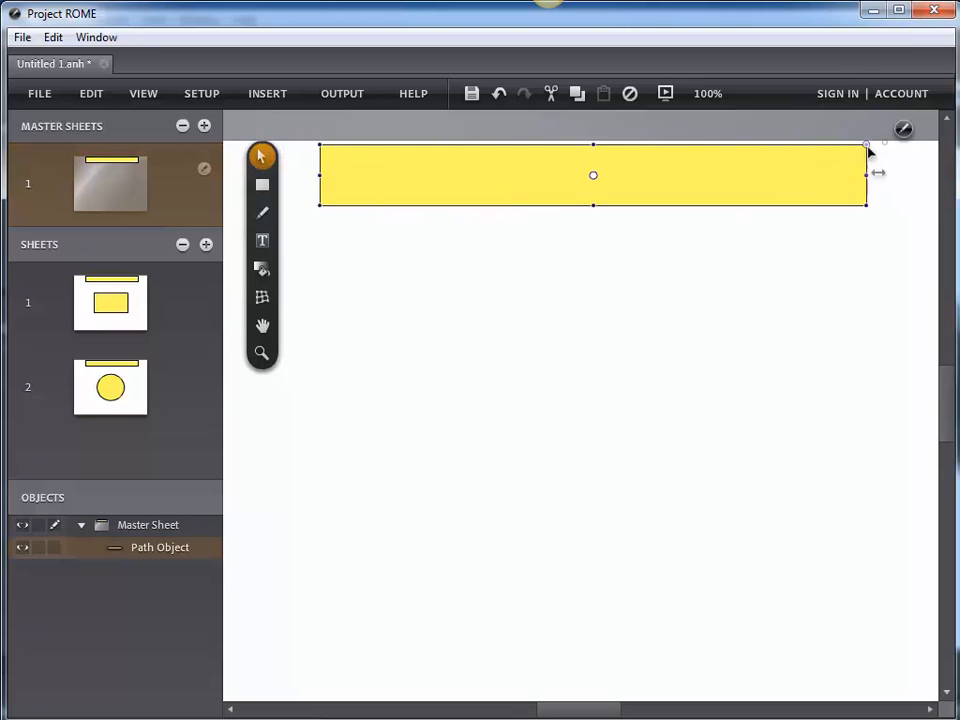
left_click(904, 131)
mouse_move(918, 133)
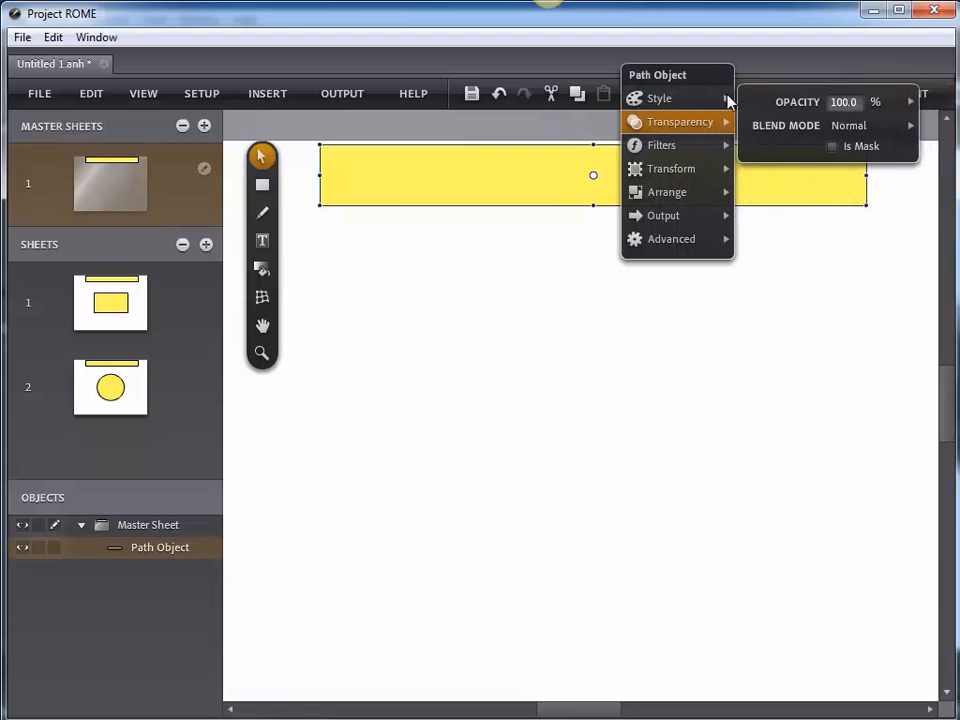
mouse_move(690, 100)
left_click(782, 108)
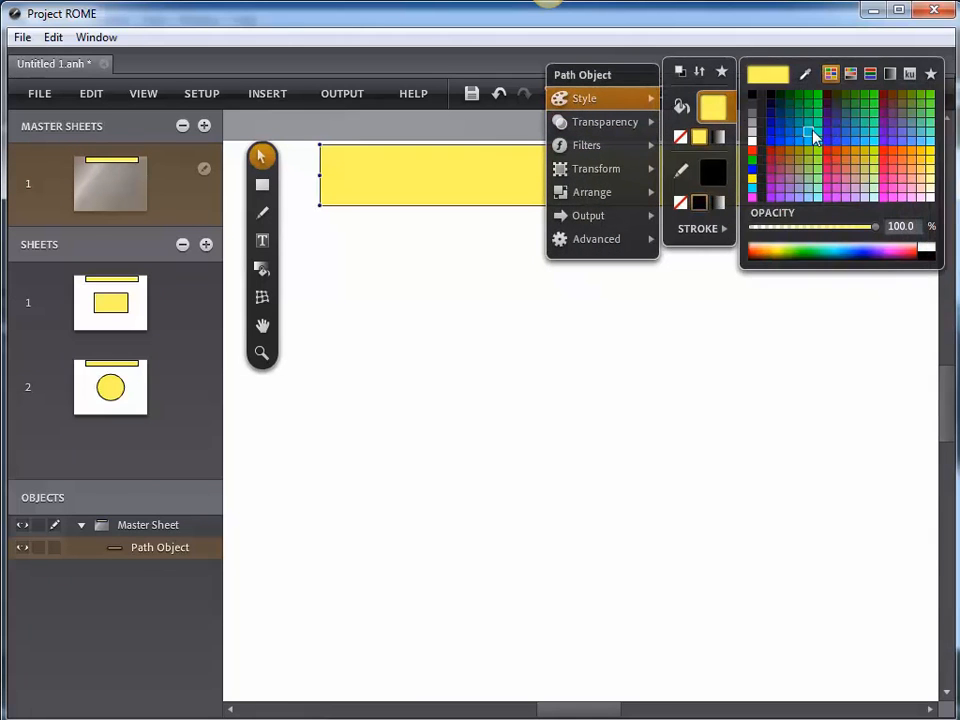
left_click(811, 132)
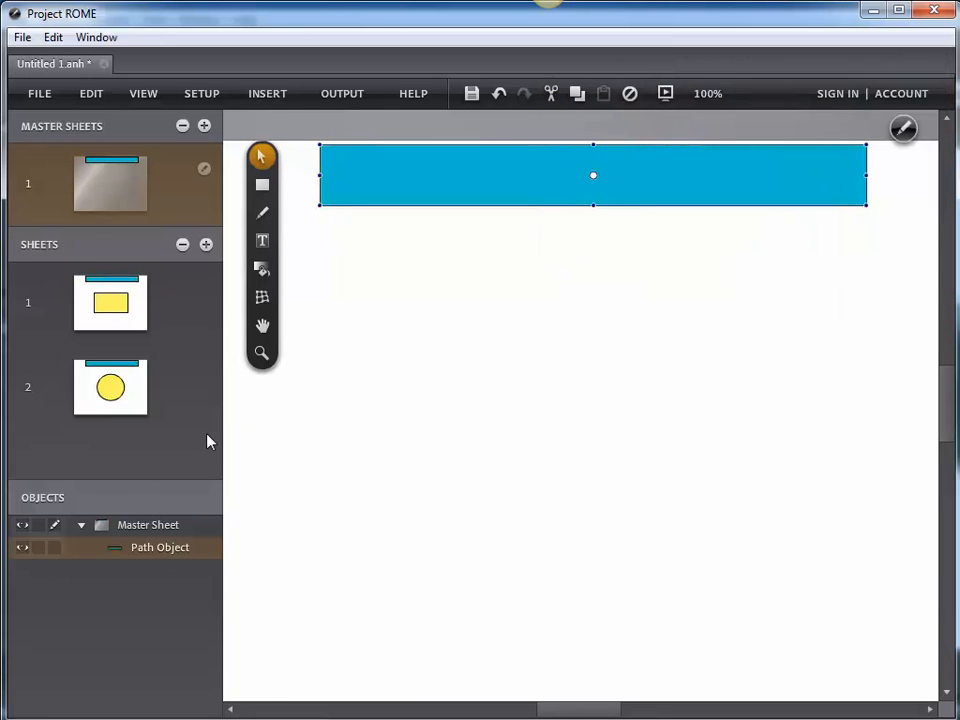
left_click(181, 401)
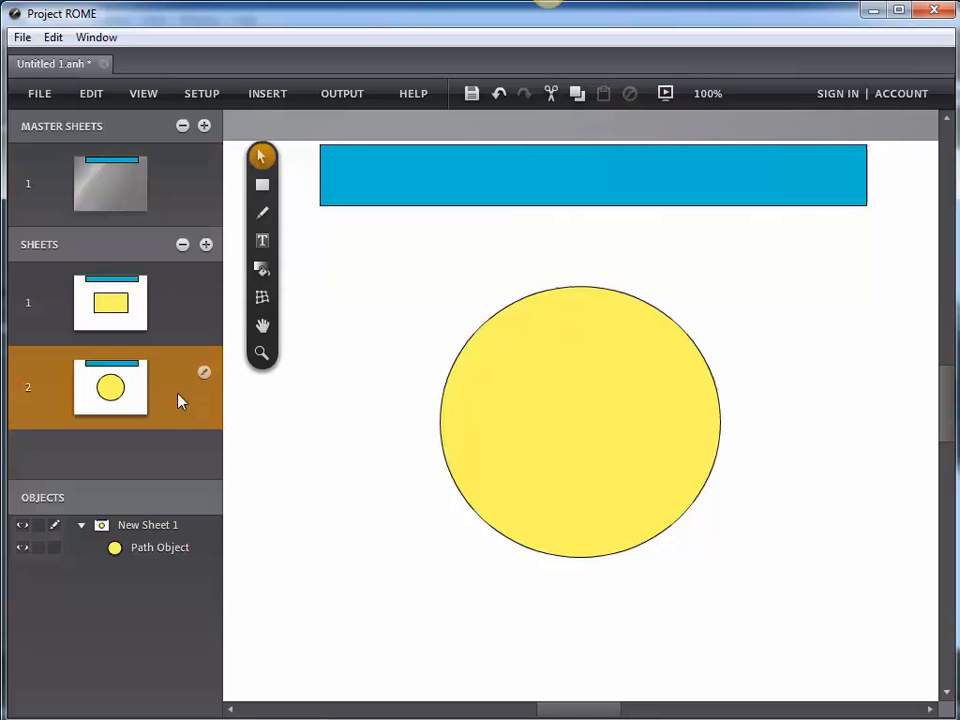
Add a text box reading "I add some text" below the yellow rectangle on sheet 1, ending with a line break
left_click(165, 296)
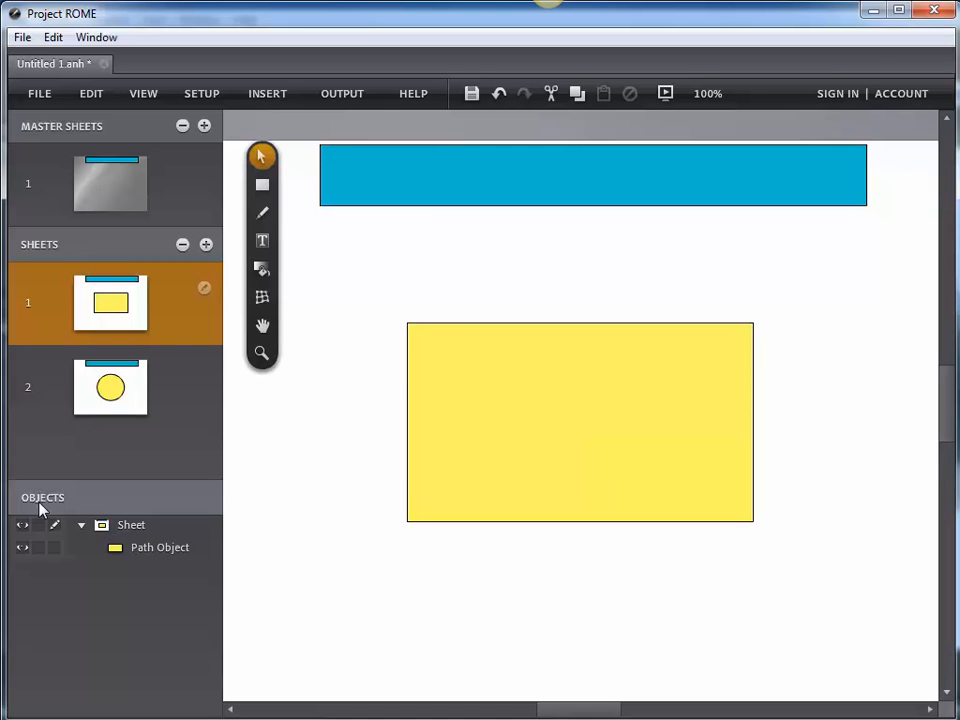
left_click(140, 552)
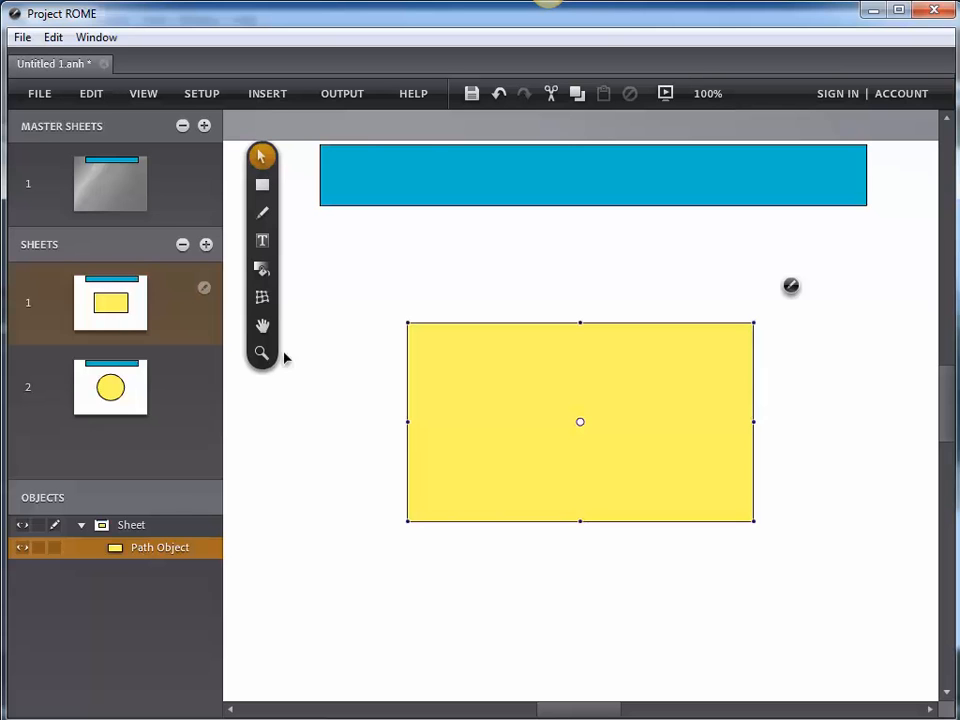
left_click(262, 241)
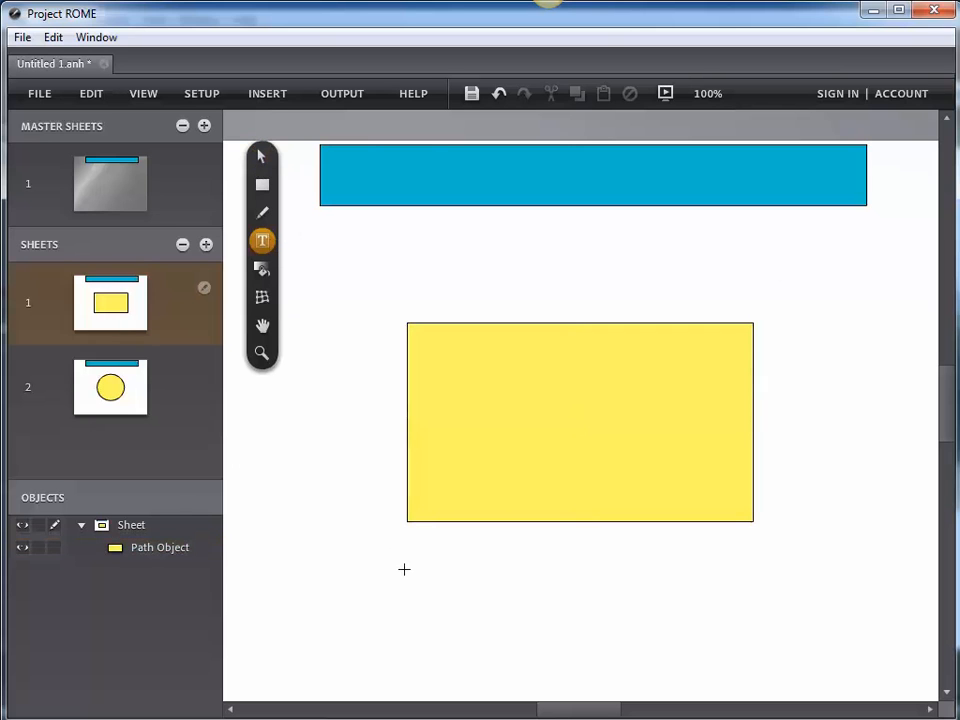
left_click_drag(403, 568, 643, 648)
type("I add some text")
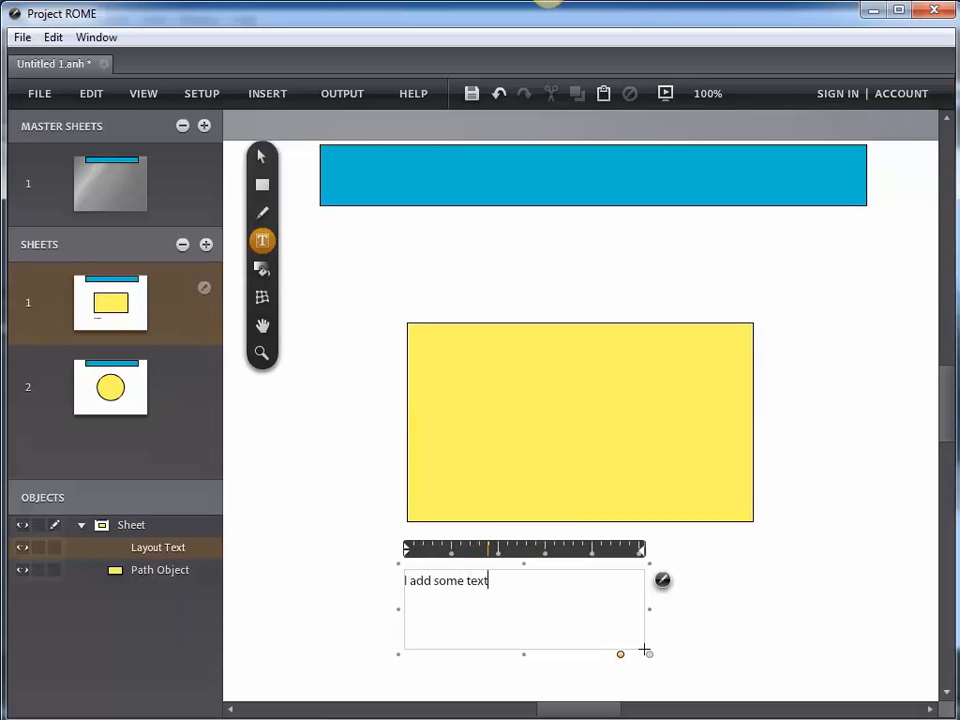
key("Return")
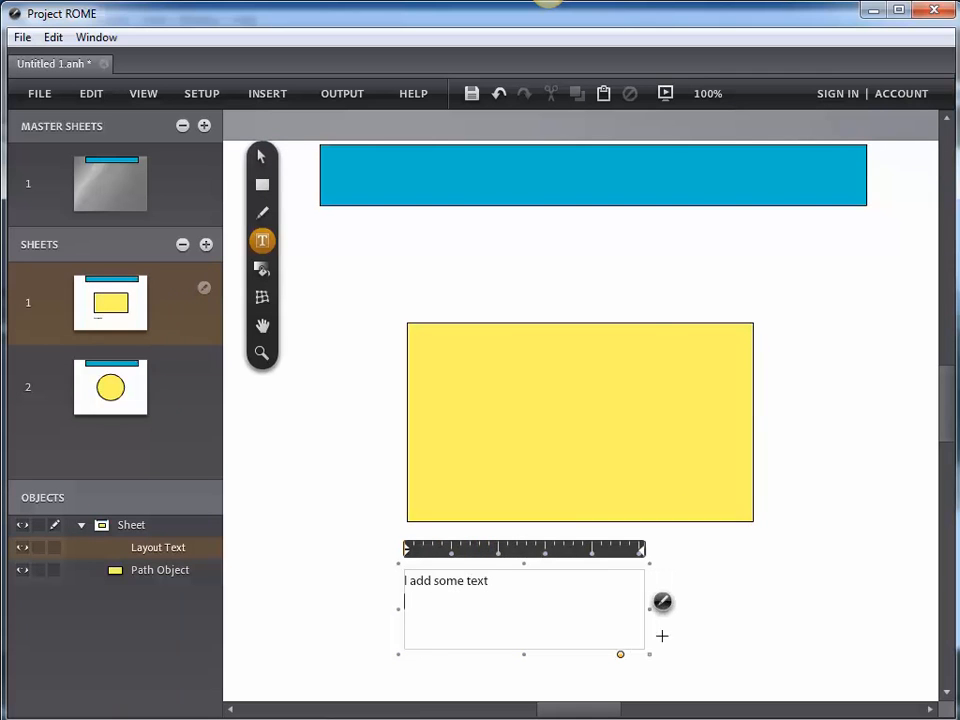
View the formatting options of the text object on sheet 1 and return to the selection tool
left_click(155, 557)
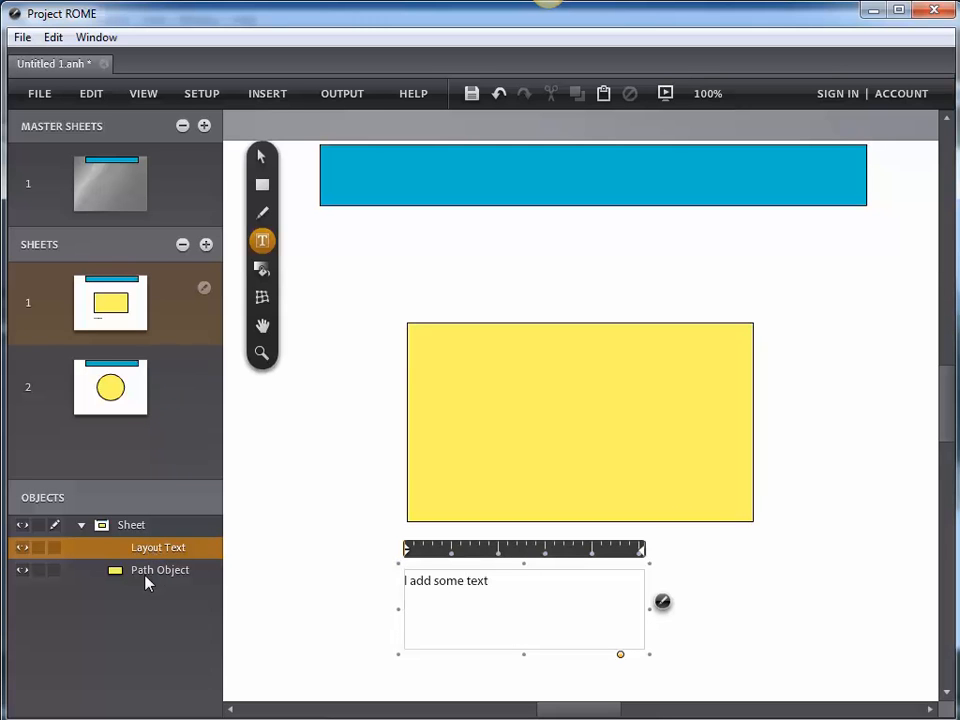
left_click(662, 601)
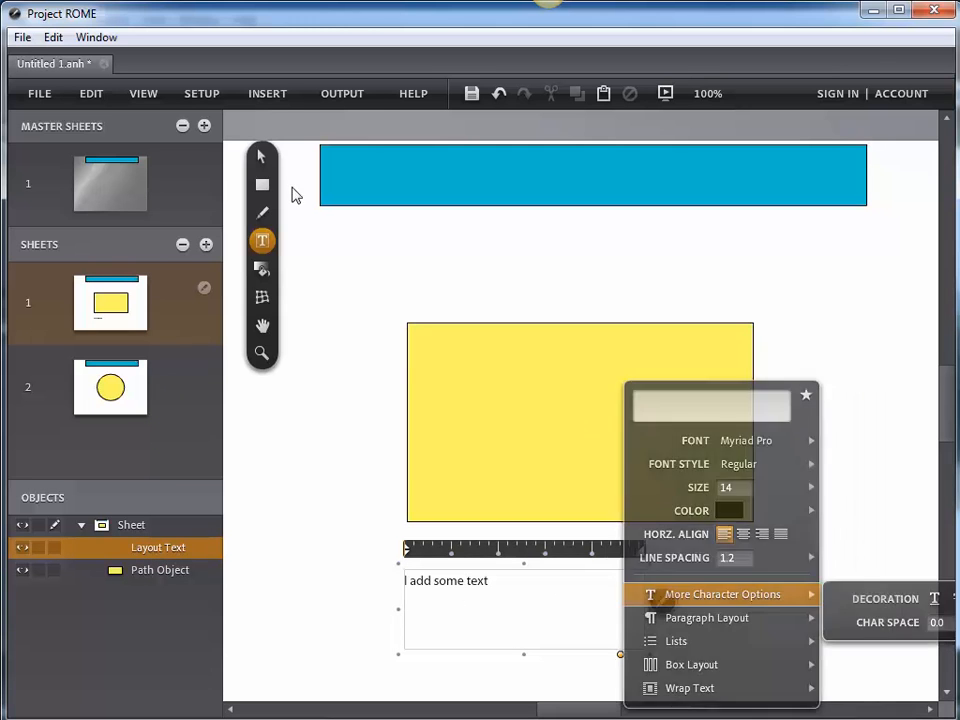
left_click(261, 155)
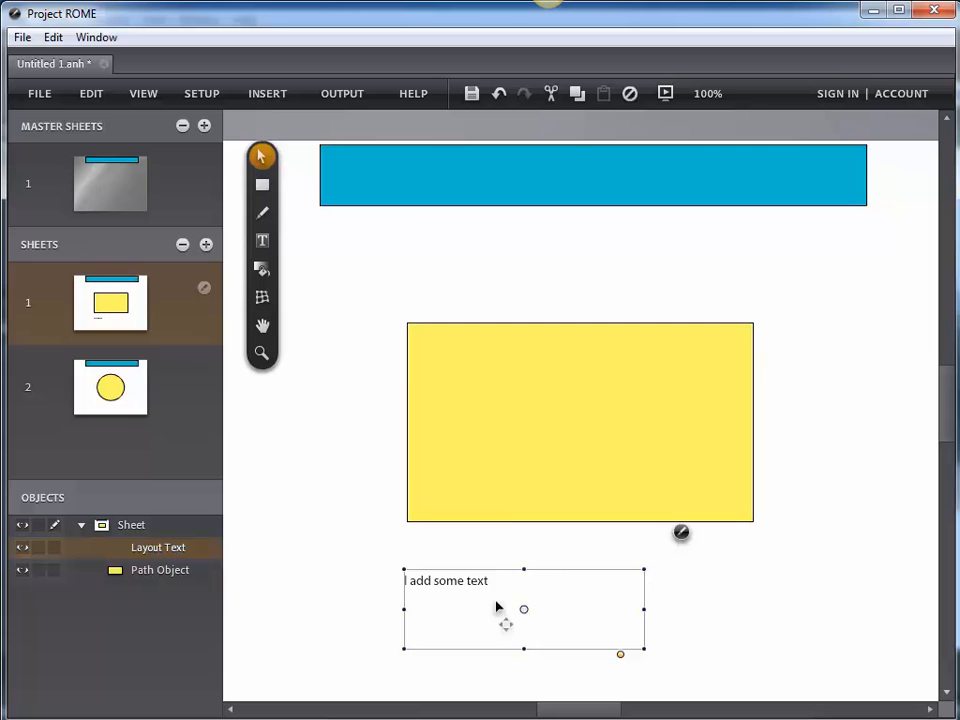
Move the "I add some text" object onto the yellow rectangle on sheet 1, hide it and show it again
left_click_drag(488, 597, 554, 383)
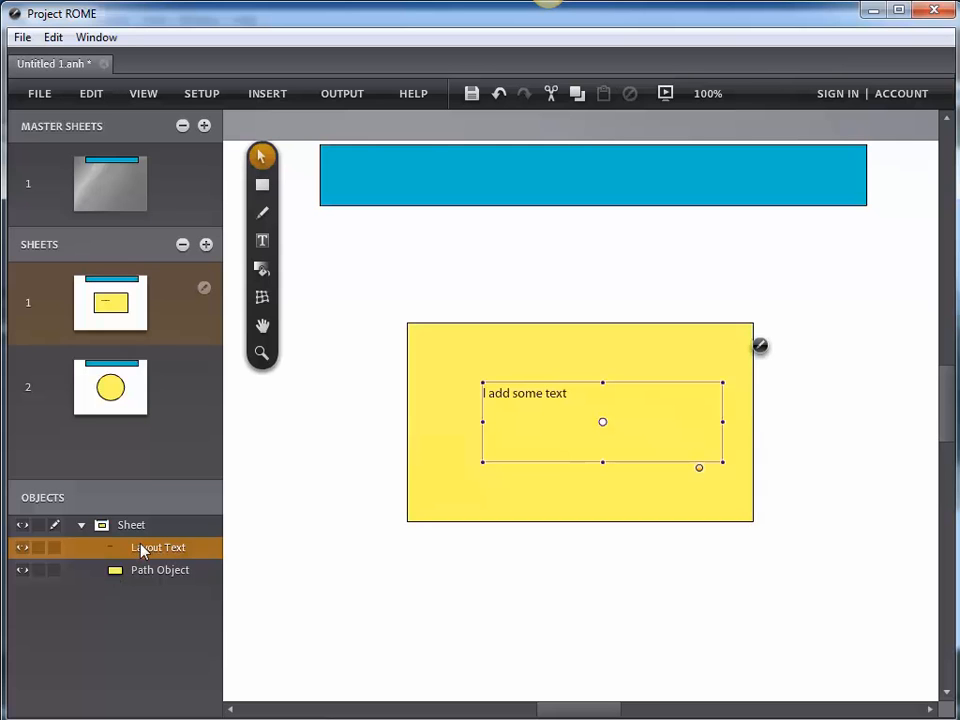
left_click(22, 548)
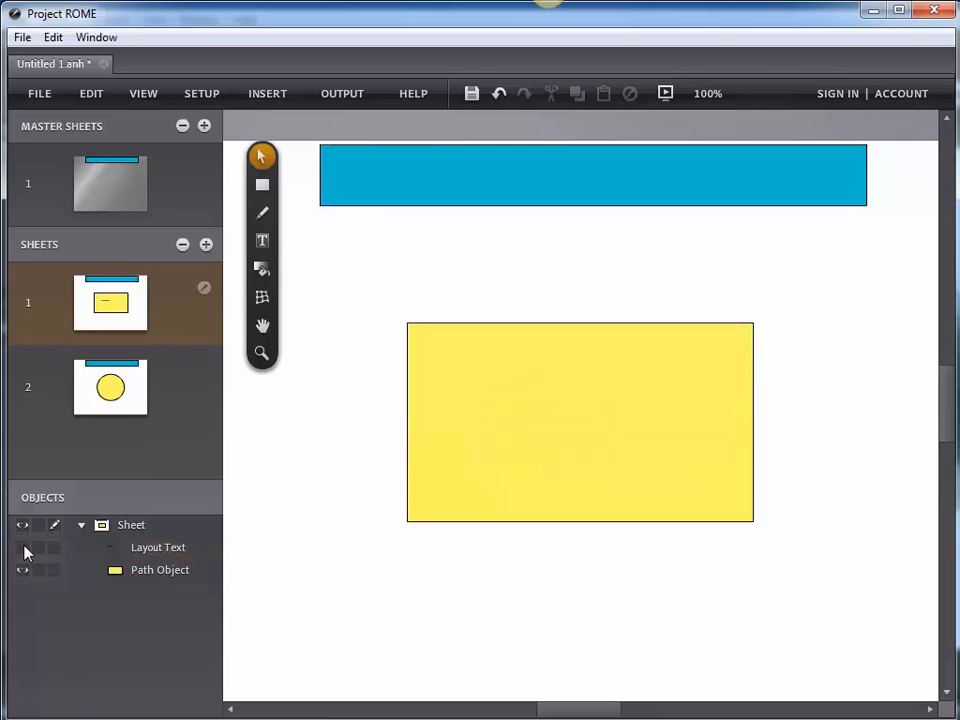
left_click(23, 548)
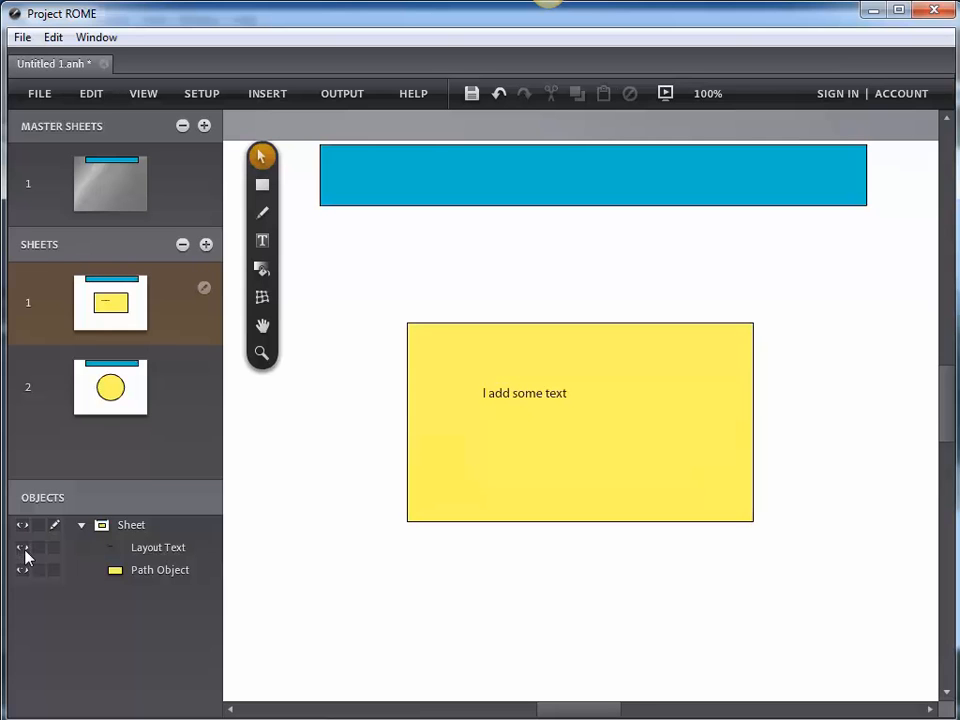
Hide the yellow rectangle's path object on sheet 1 and make it visible again
left_click(22, 570)
left_click(22, 570)
left_click(38, 570)
Select the layout text and the yellow path object alternately in the object list, ending with the path object
left_click(150, 548)
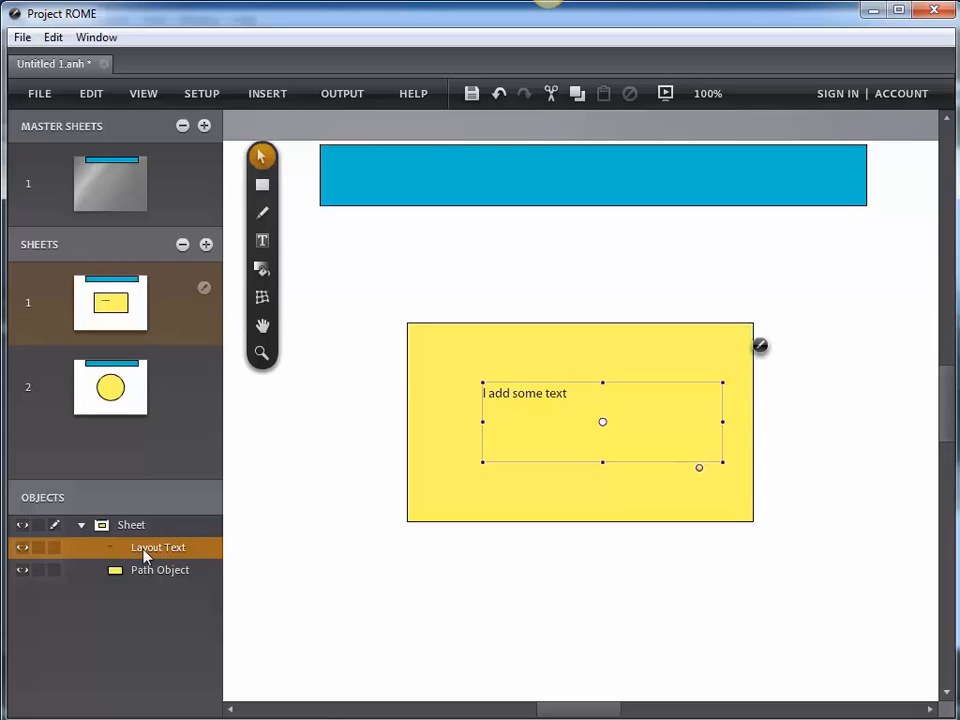
left_click(148, 576)
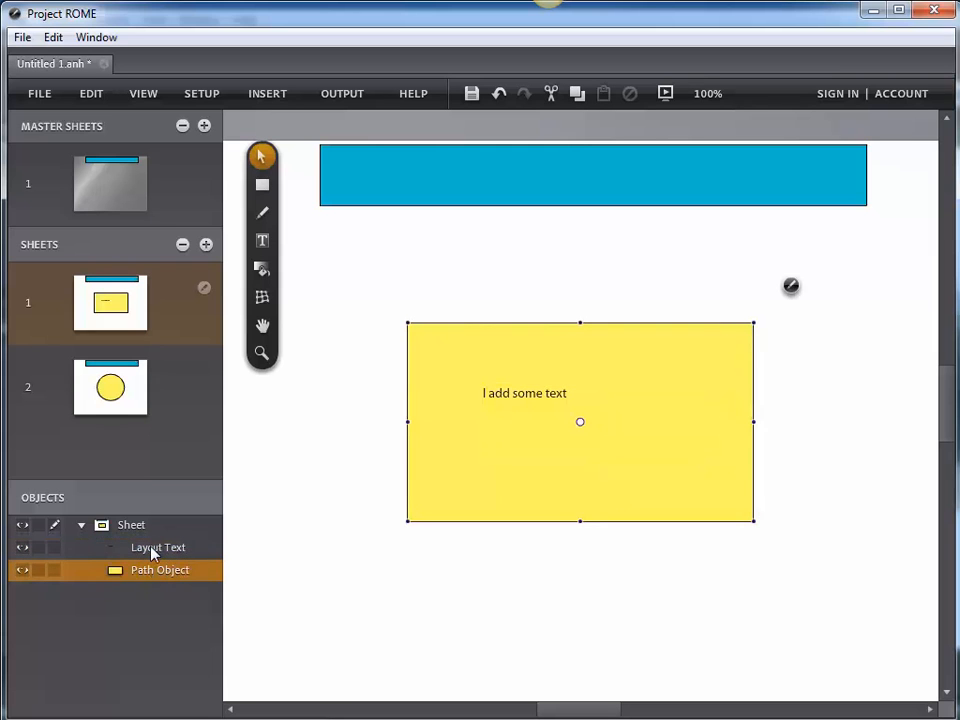
left_click(151, 549)
left_click(155, 572)
left_click(154, 551)
left_click(157, 576)
Hide the layout text and show it again, and toggle its lock on and back off
left_click(22, 548)
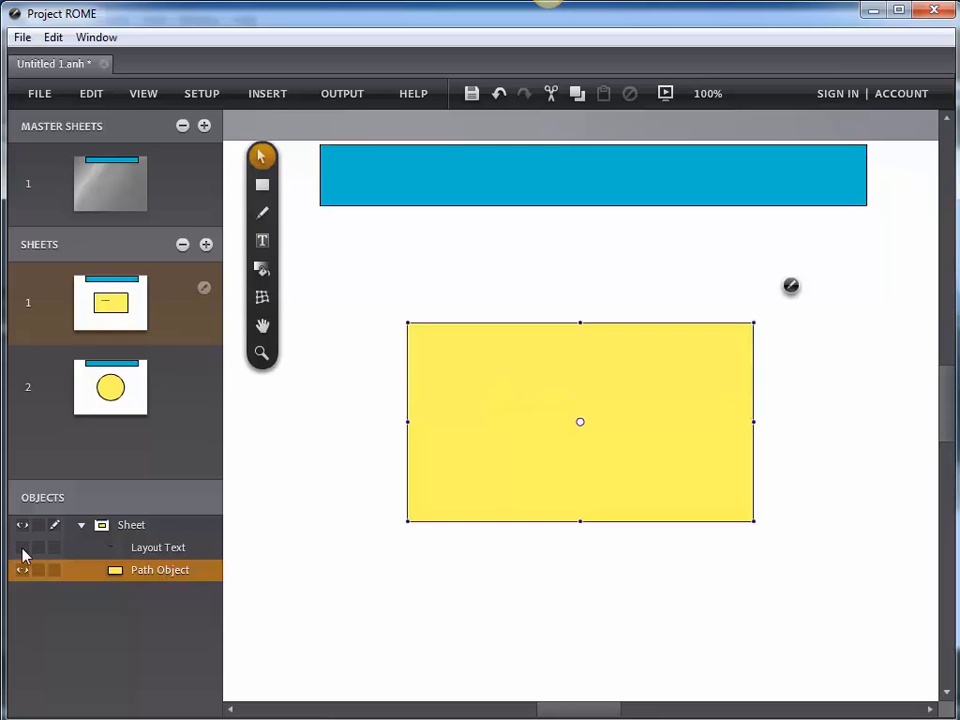
left_click(22, 548)
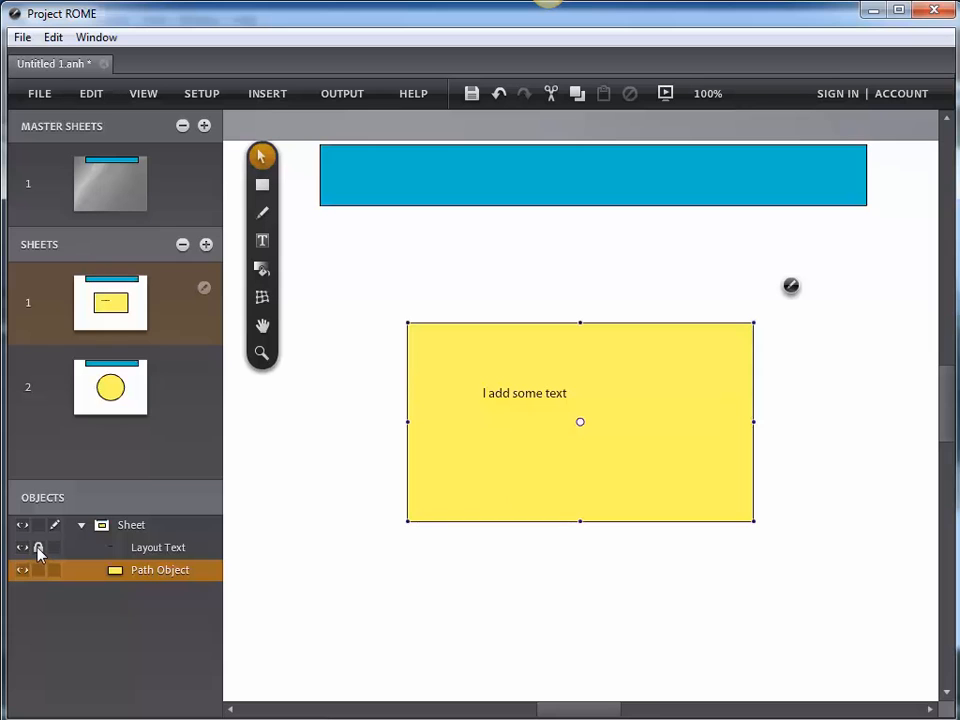
left_click(38, 549)
left_click(38, 549)
left_click(38, 548)
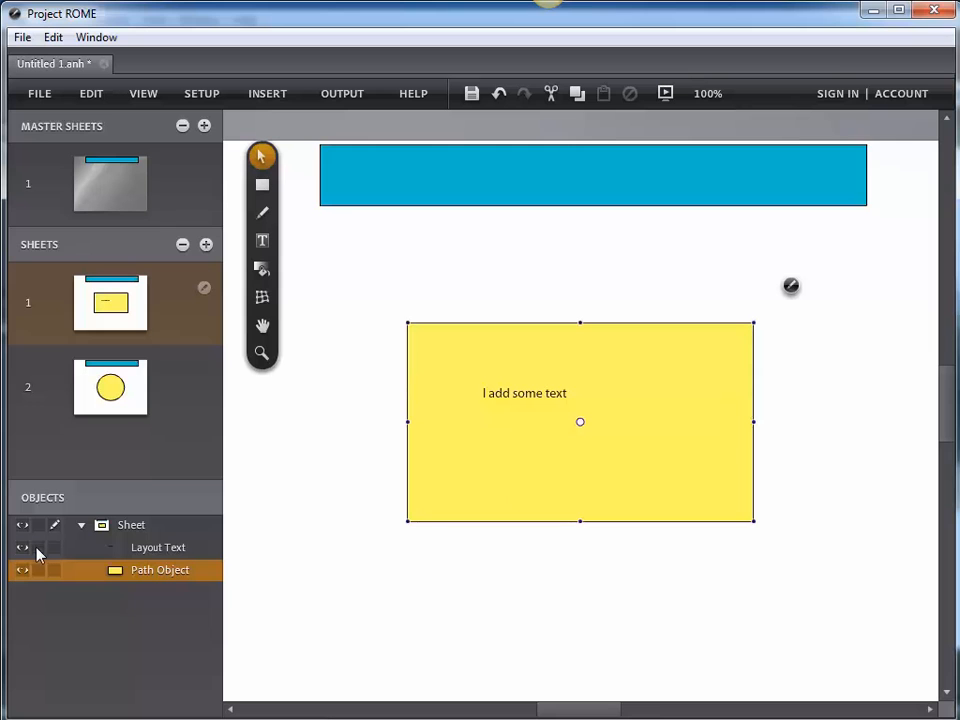